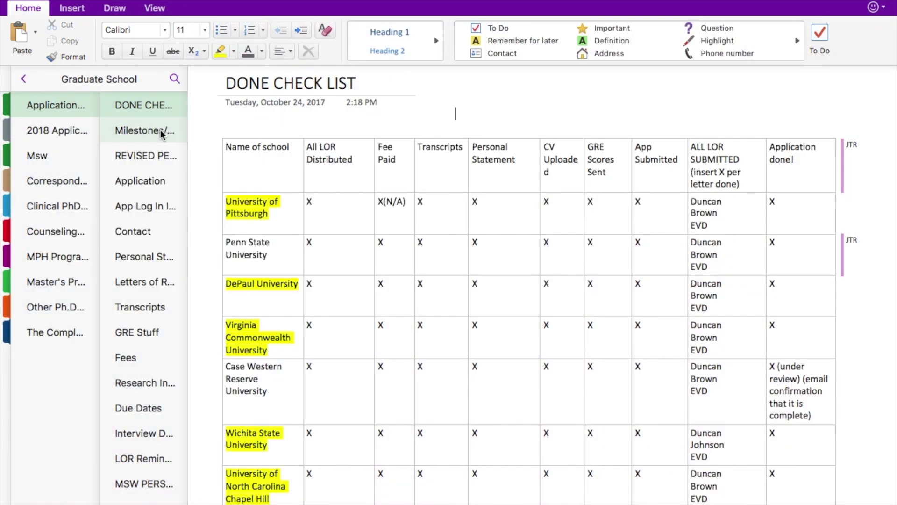
click(161, 132)
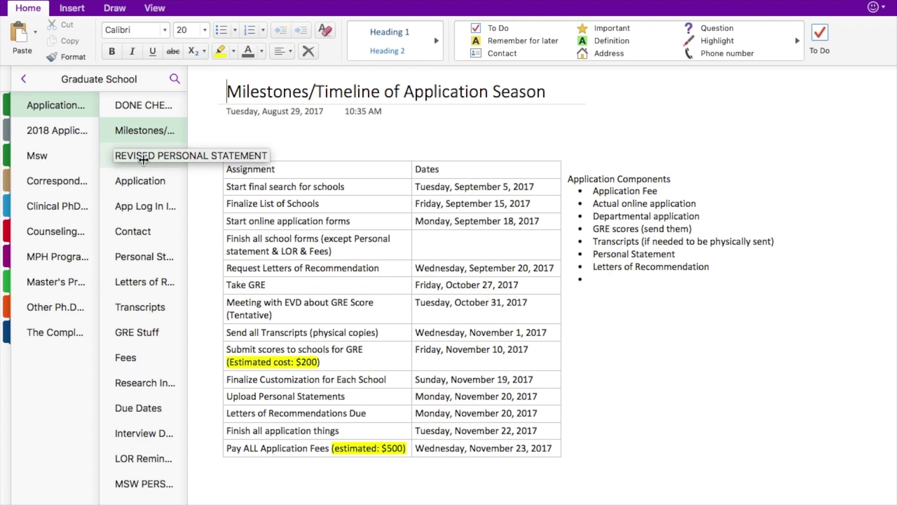
- Open the REVISED PERSONAL STATEMENT page and scroll through the statement
click(144, 160)
scroll(506, 242, down, 10)
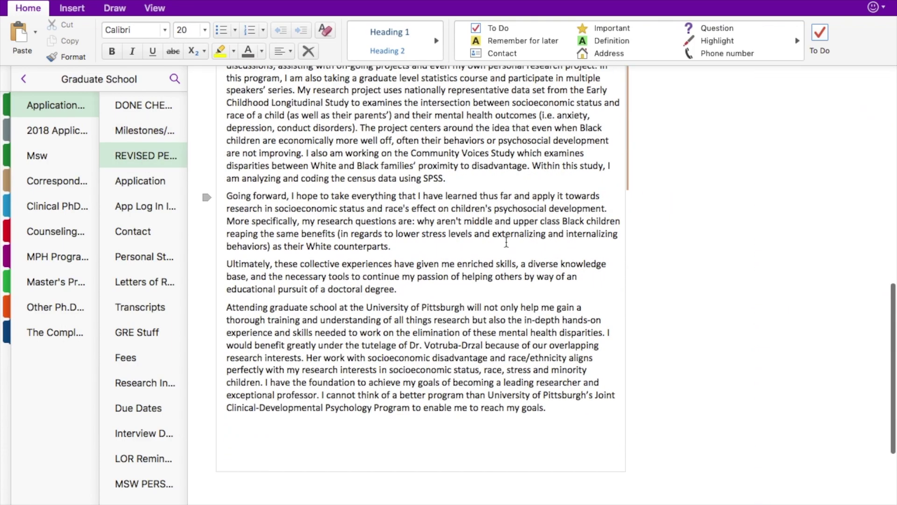
scroll(506, 242, up, 10)
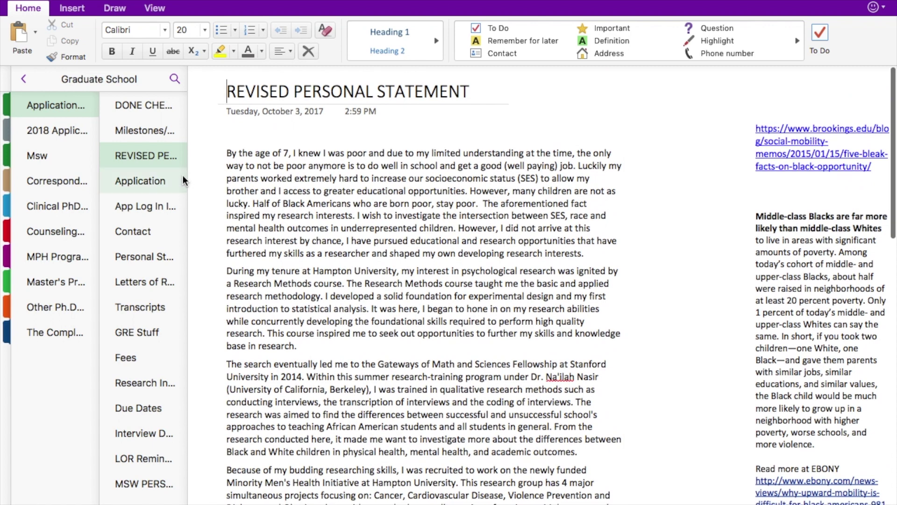
- Glance at the Application page, reread the personal statement, then return to Application
click(130, 181)
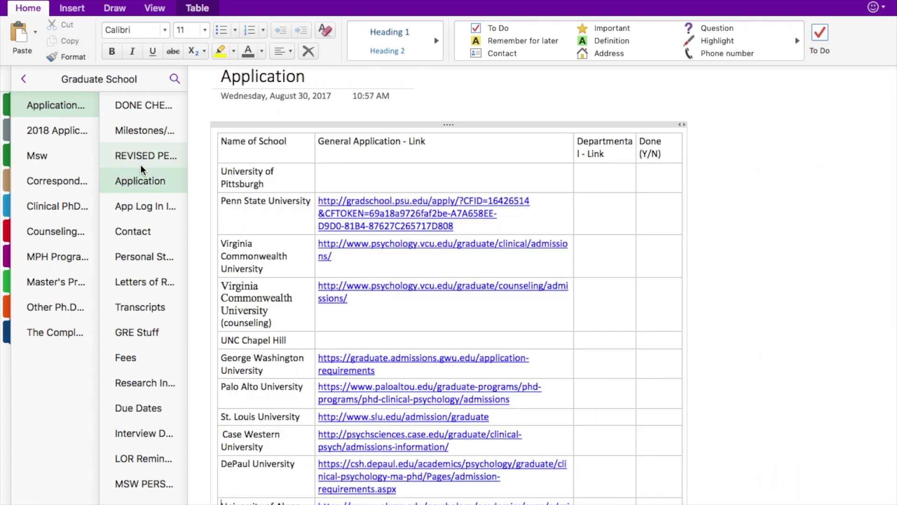
click(142, 161)
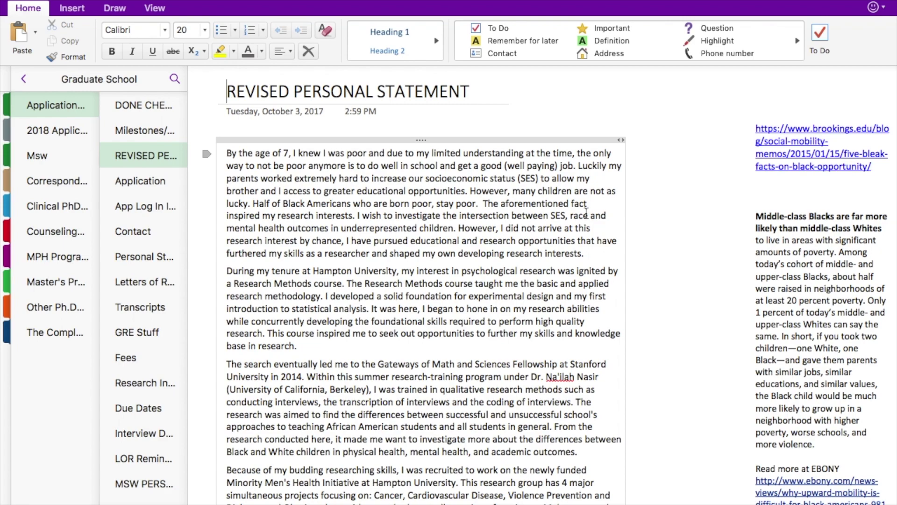
scroll(584, 261, down, 15)
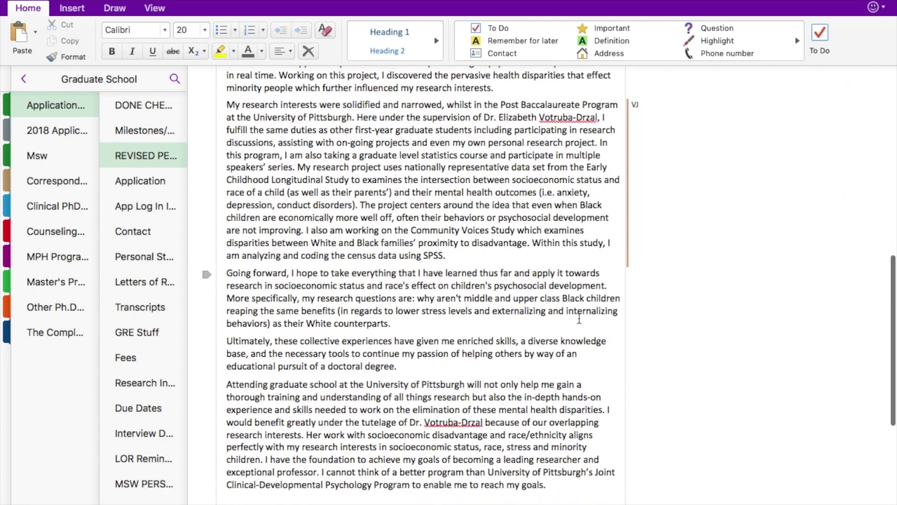
scroll(580, 318, up, 15)
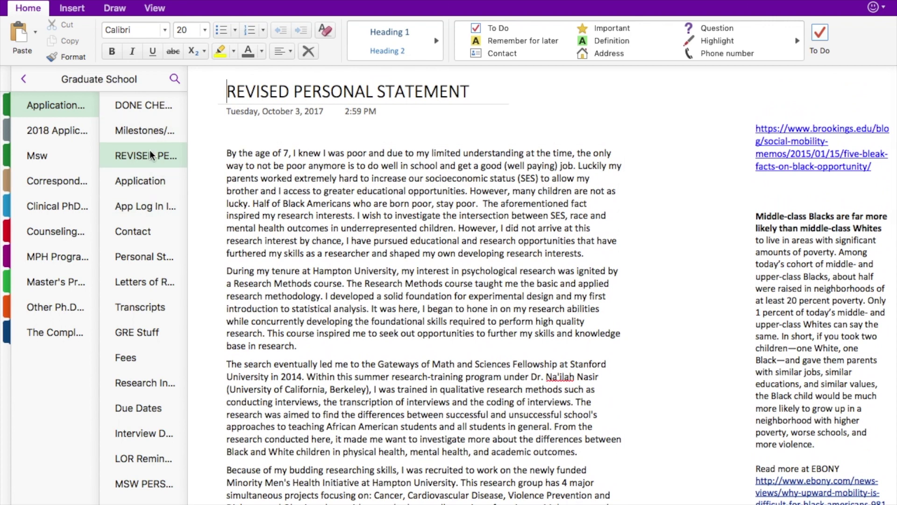
click(146, 180)
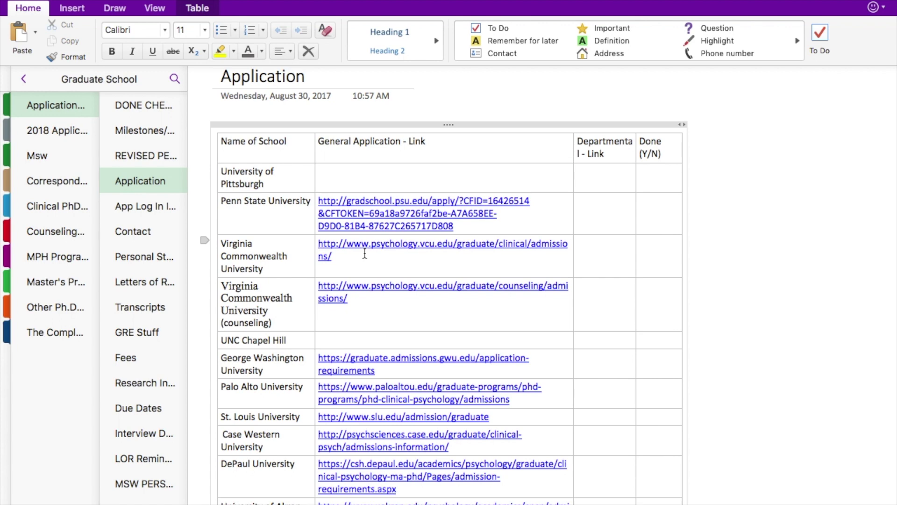
- Scroll through the schools' general application links table, then move to the Contact page
scroll(365, 253, down, 5)
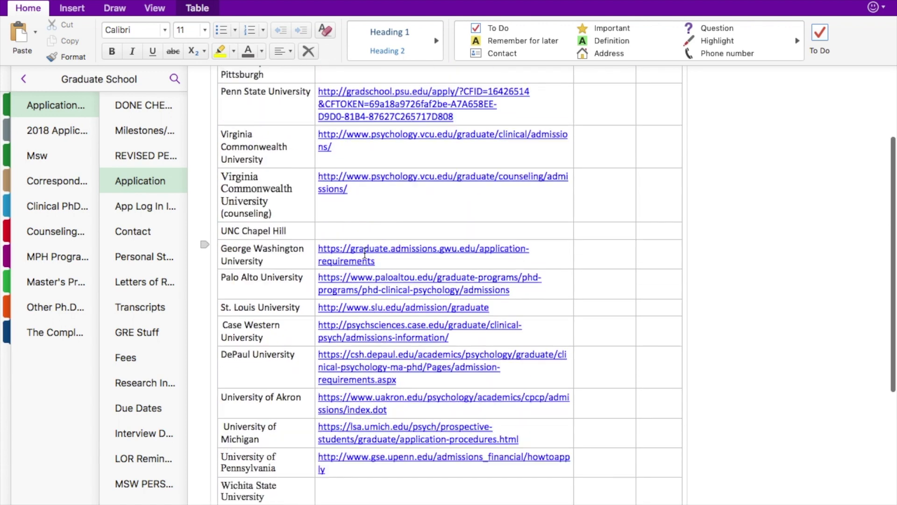
scroll(365, 254, up, 3)
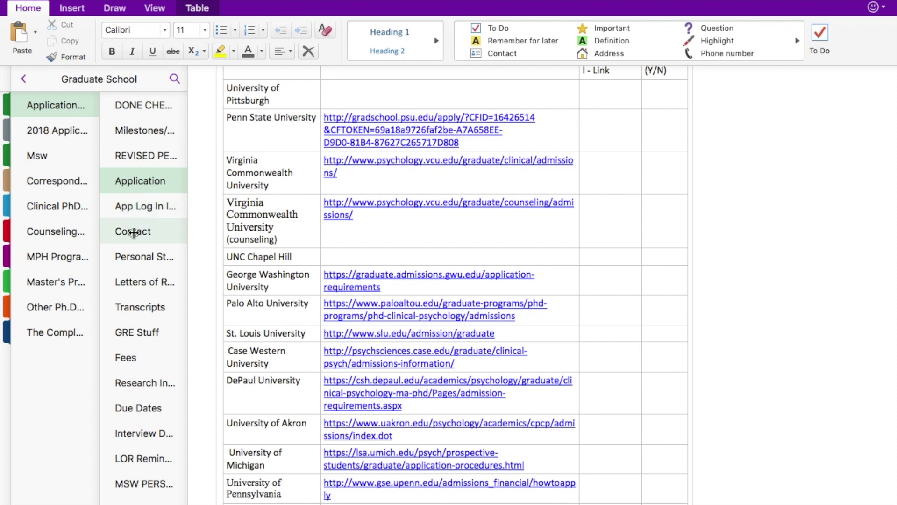
click(137, 233)
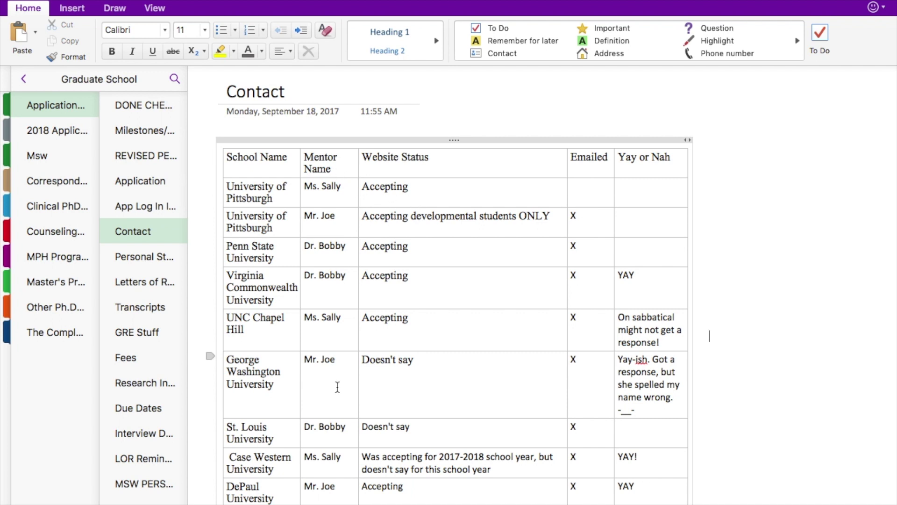
- Review the Contact table of mentors, website status and email replies, then open Personal Statements
scroll(337, 411, down, 5)
scroll(329, 419, up, 4)
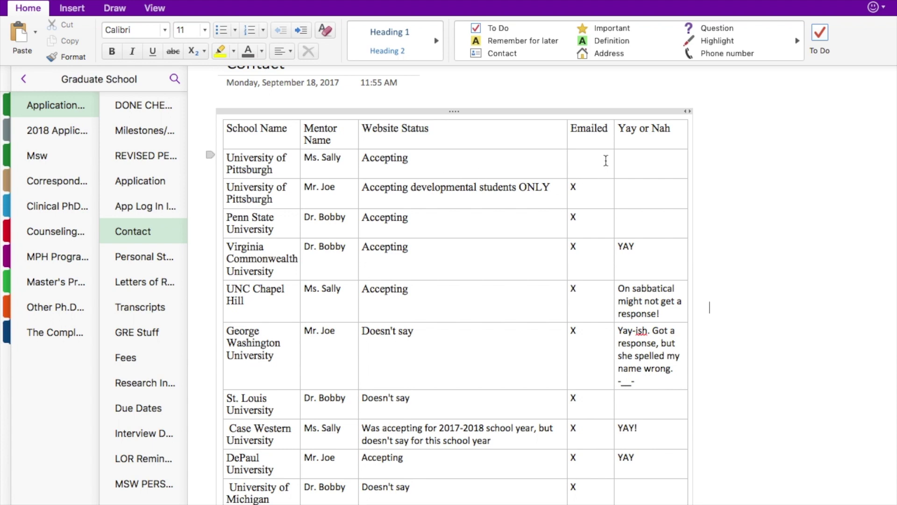
scroll(595, 322, down, 2)
scroll(594, 322, down, 5)
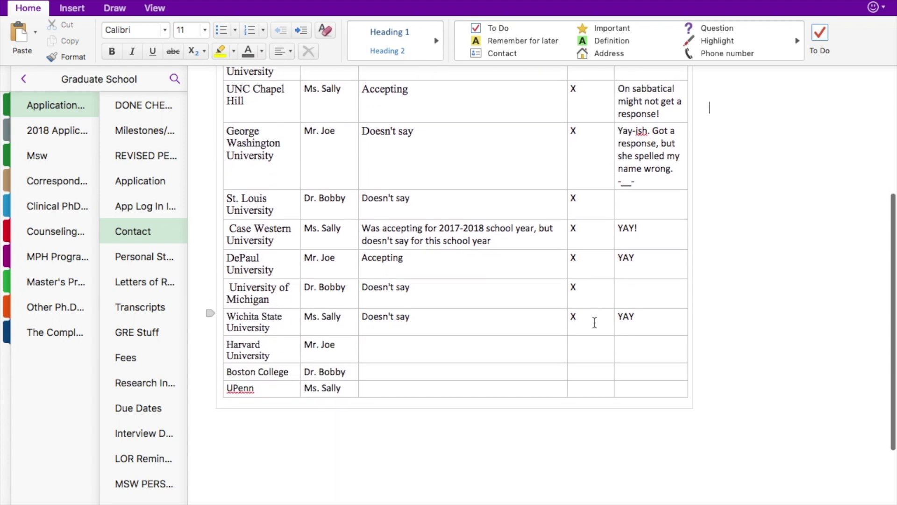
scroll(501, 255, up, 5)
scroll(685, 317, down, 2)
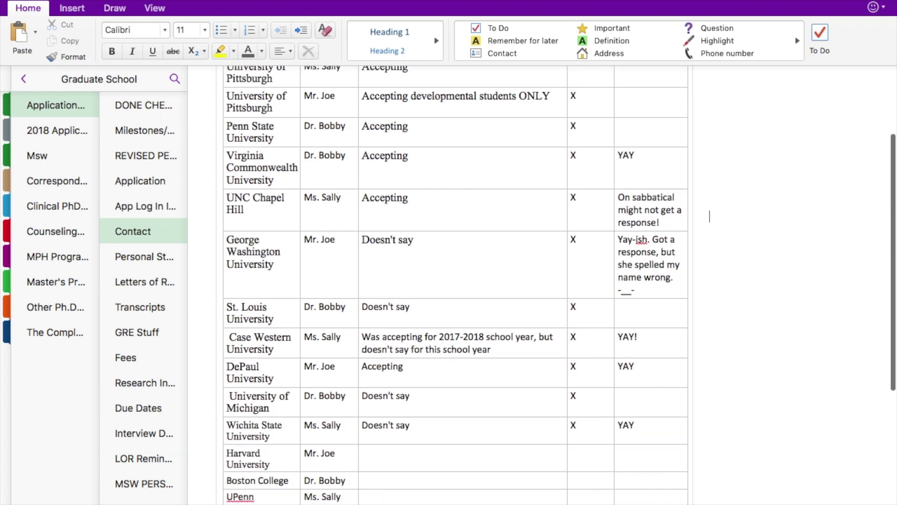
scroll(604, 301, down, 3)
scroll(604, 301, up, 5)
scroll(604, 301, down, 1)
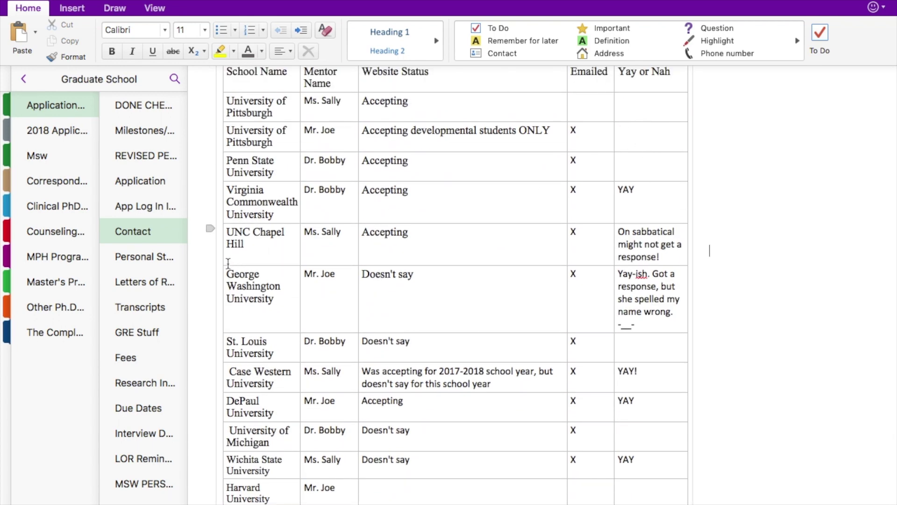
scroll(393, 246, up, 3)
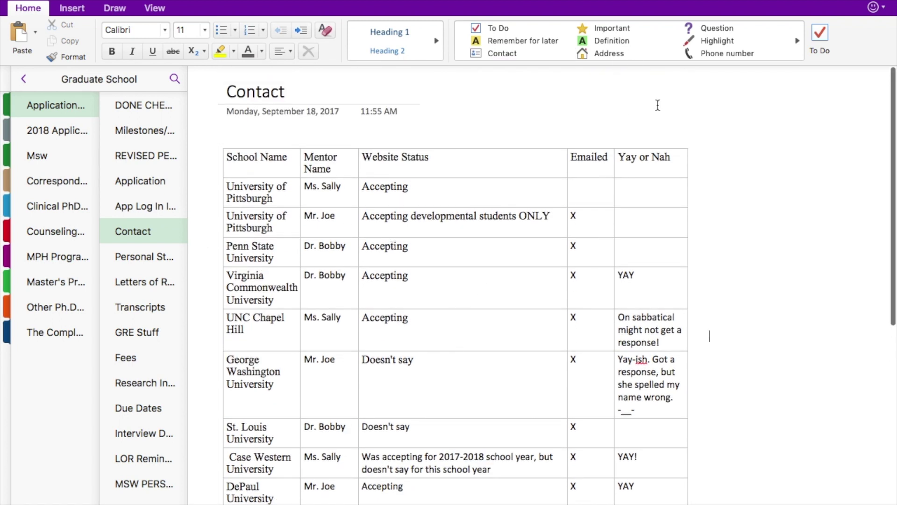
click(159, 264)
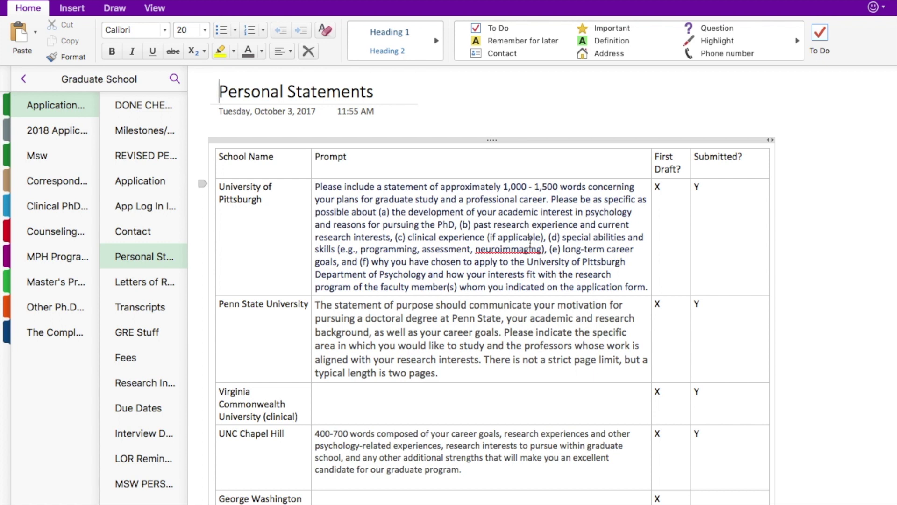
- Scroll through each school's essay prompt with its First Draft? and Submitted? status
scroll(529, 241, down, 2)
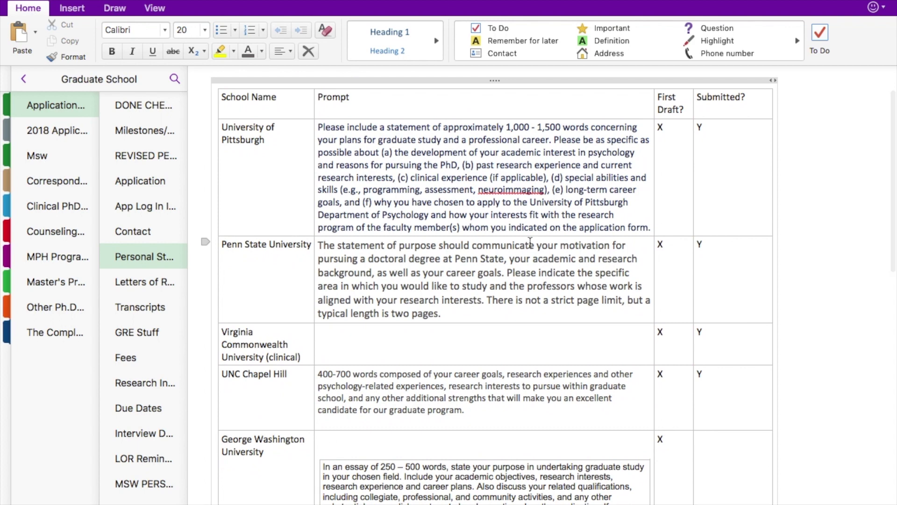
scroll(530, 242, down, 2)
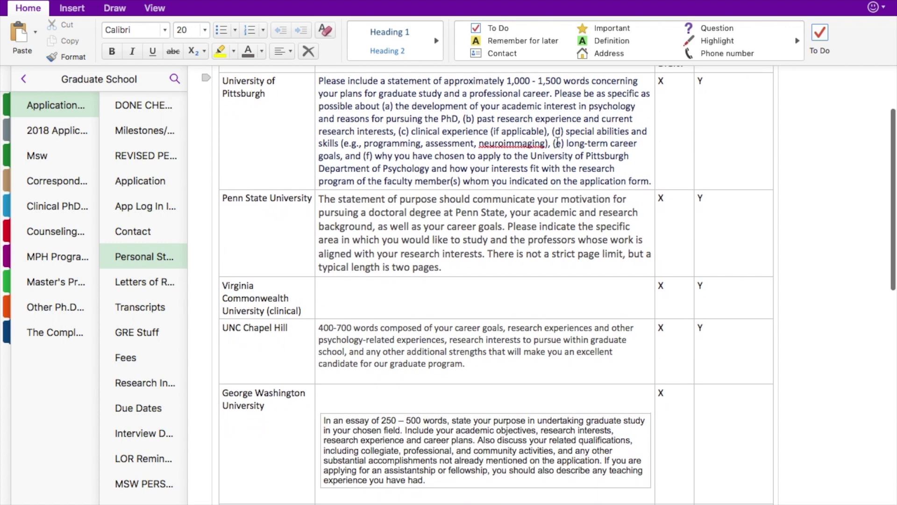
scroll(488, 204, down, 14)
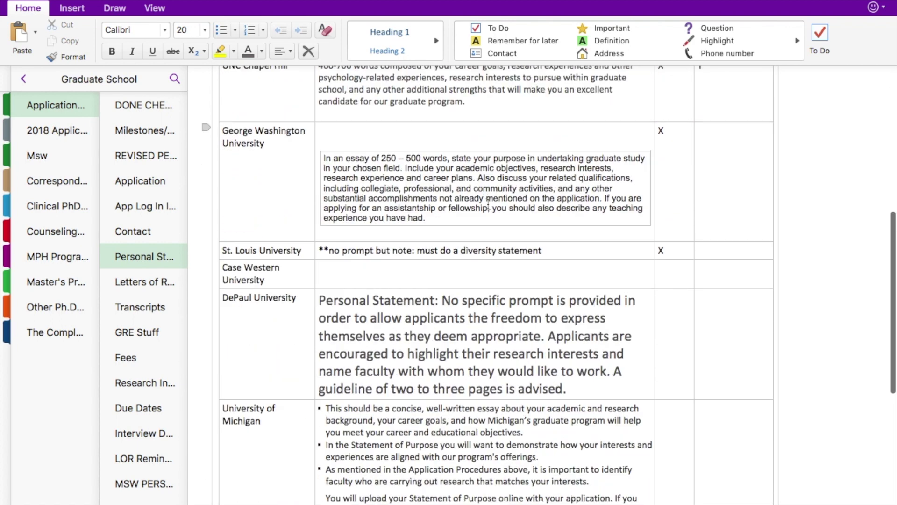
scroll(488, 205, down, 7)
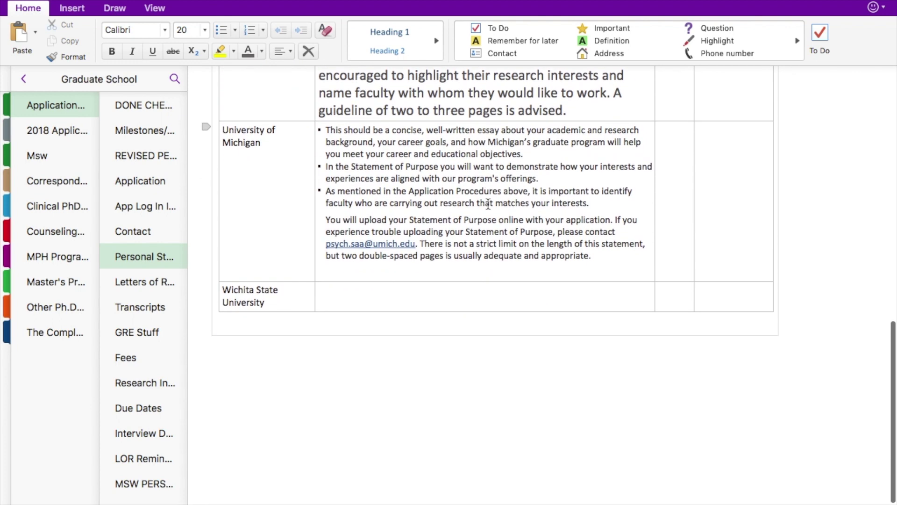
scroll(488, 204, up, 20)
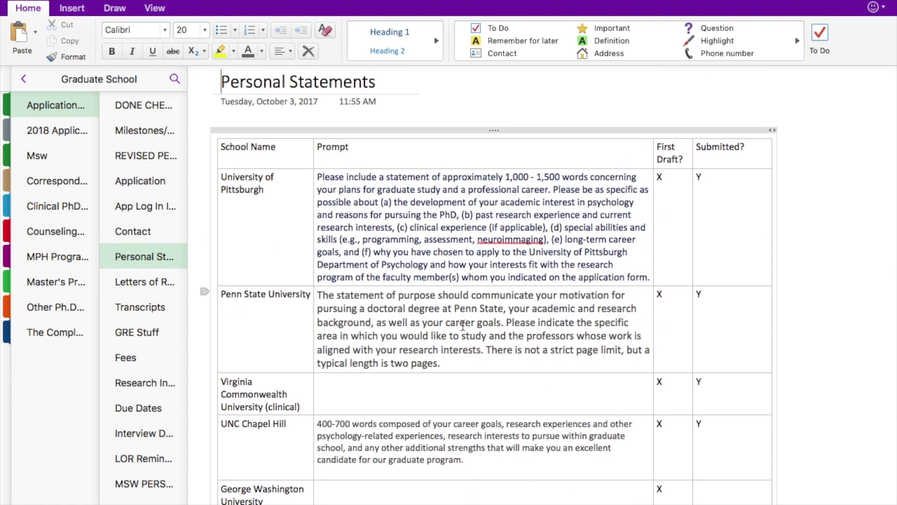
scroll(466, 335, down, 3)
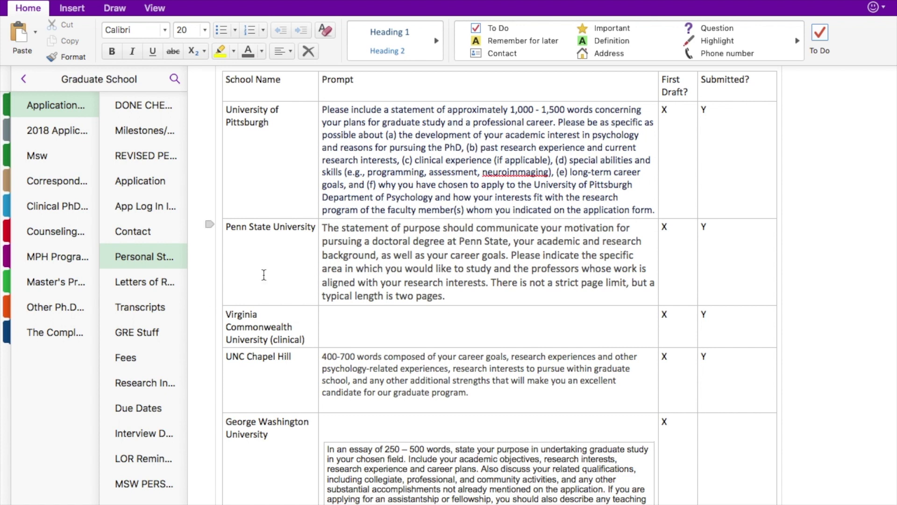
- View the Letters of Recommendation page, then switch to the Transcripts page
click(139, 282)
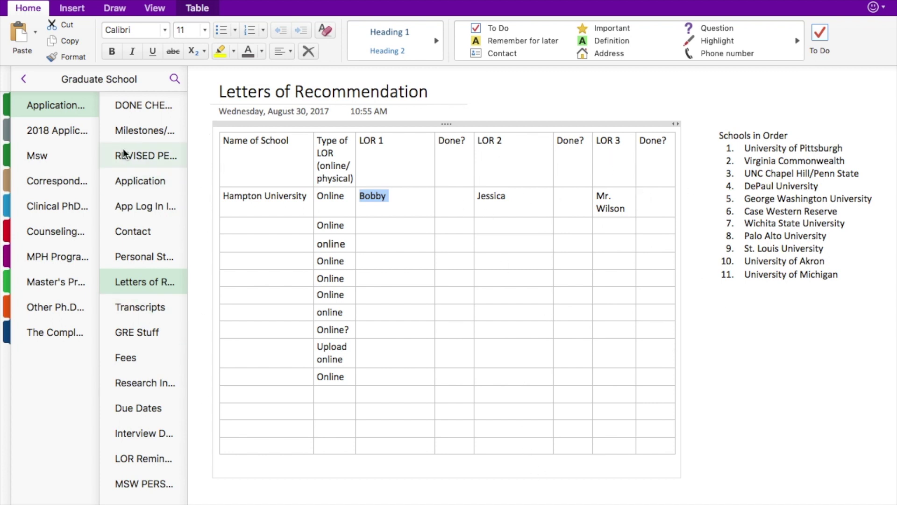
click(144, 314)
- Review the Transcripts table of methods, mailing addresses and sent status, then open GRE Stuff
scroll(497, 286, down, 2)
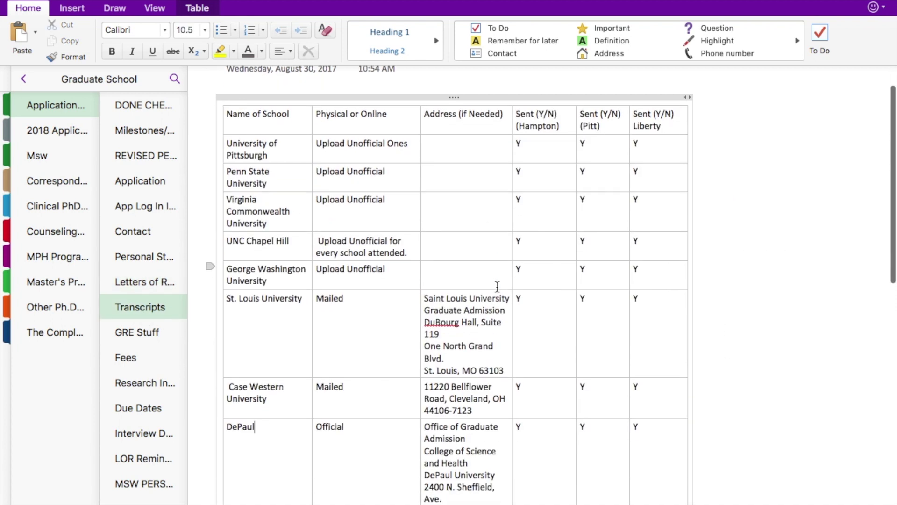
scroll(497, 286, up, 2)
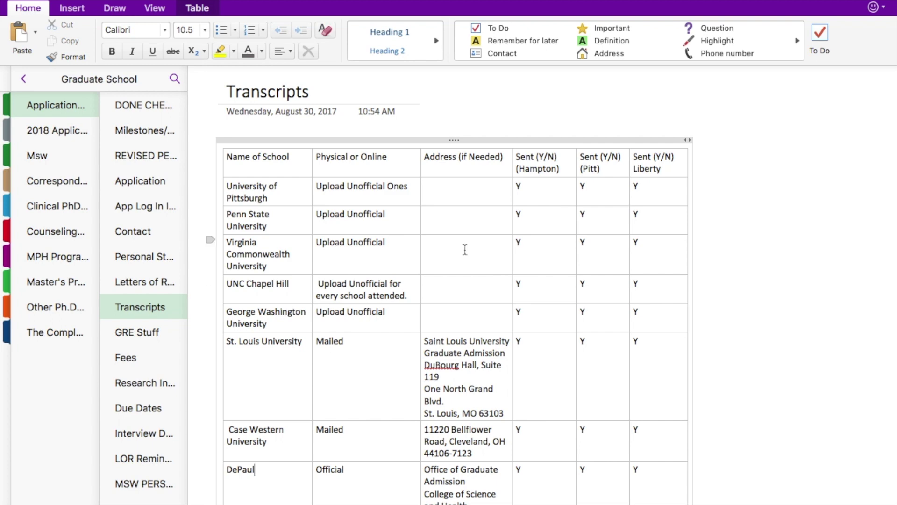
scroll(261, 459, down, 2)
scroll(261, 458, down, 15)
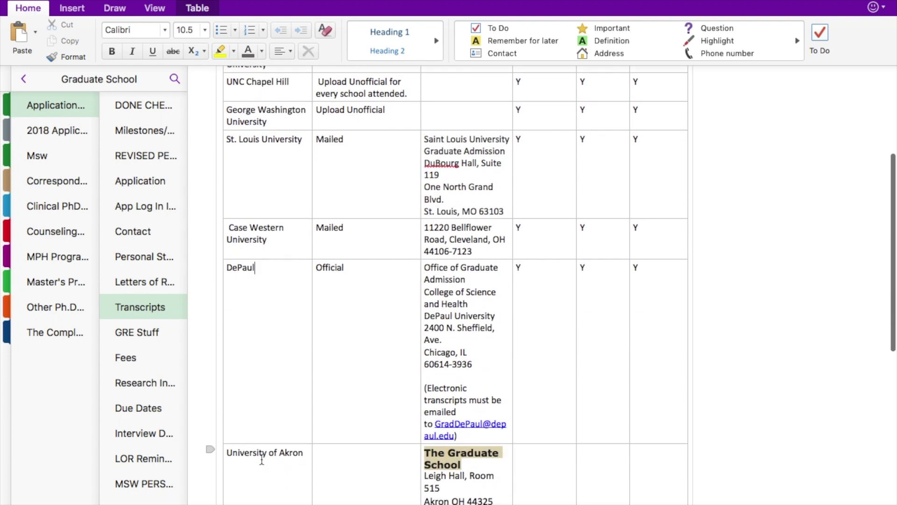
scroll(262, 458, up, 15)
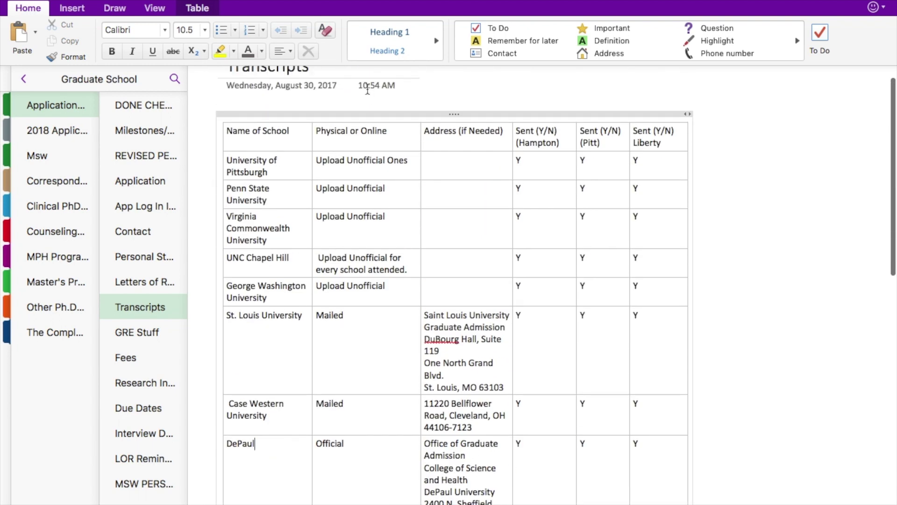
scroll(341, 387, down, 1)
scroll(341, 388, down, 1)
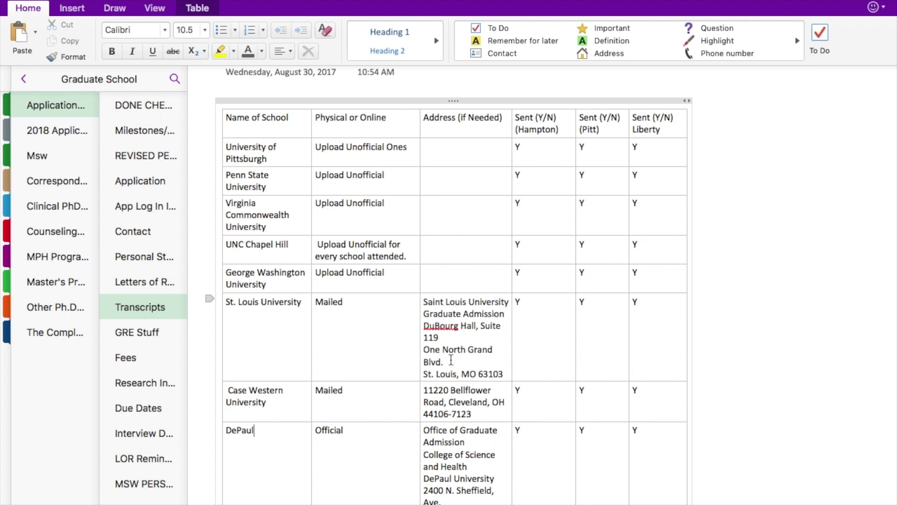
scroll(450, 361, down, 6)
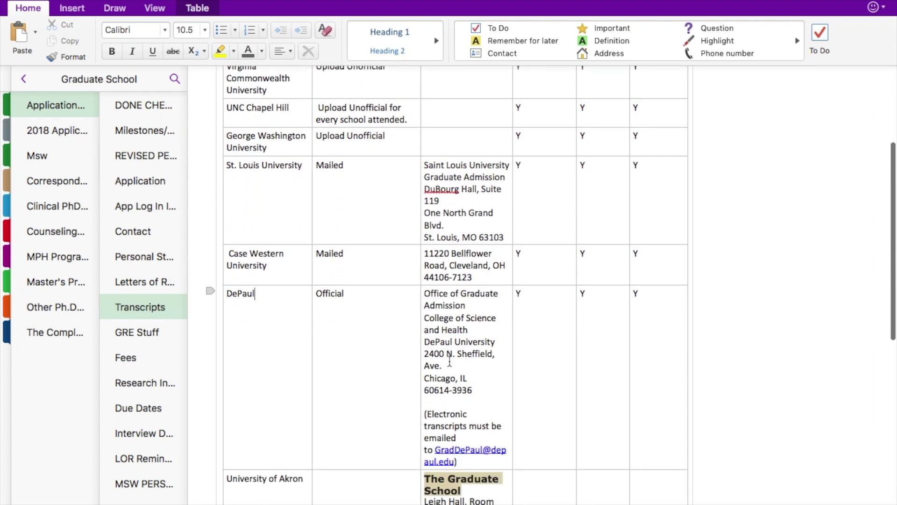
scroll(491, 313, up, 6)
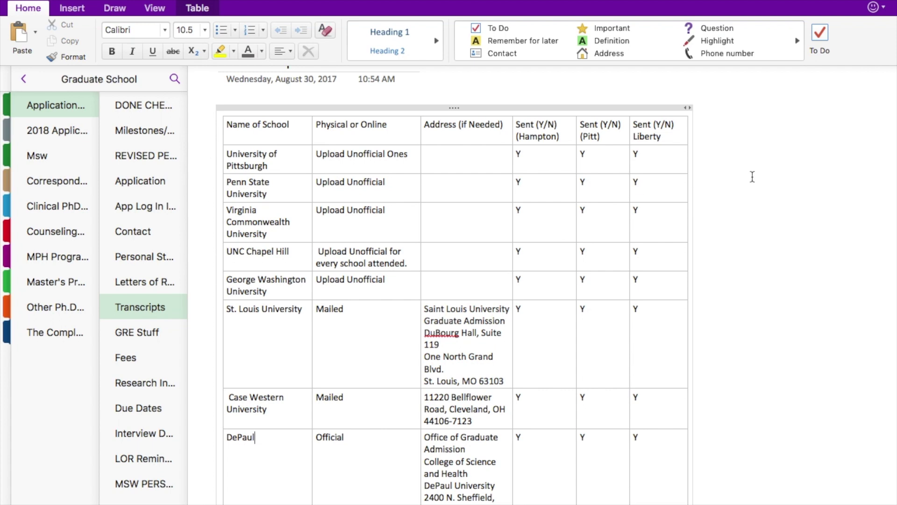
scroll(544, 161, down, 6)
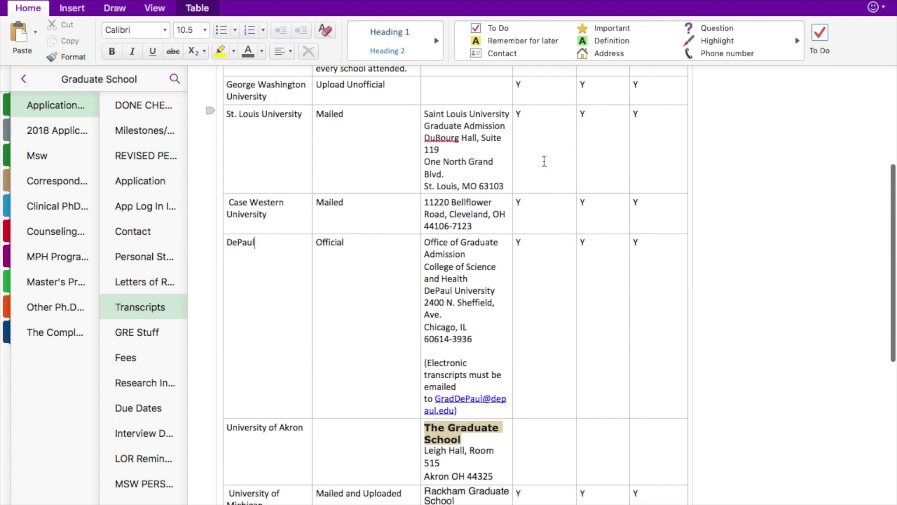
click(156, 333)
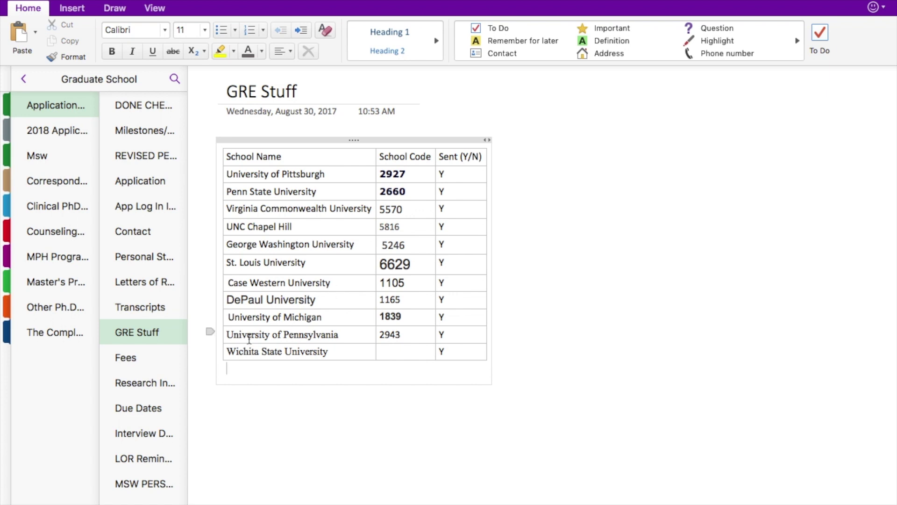
- Check each school's application fee on the Fees page, then go to Research Interest Per School
click(133, 360)
scroll(413, 208, down, 3)
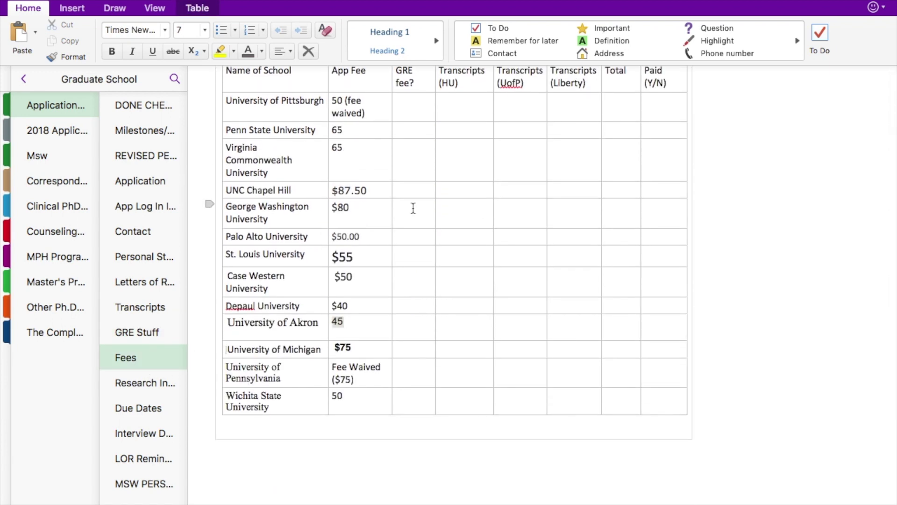
scroll(413, 208, up, 3)
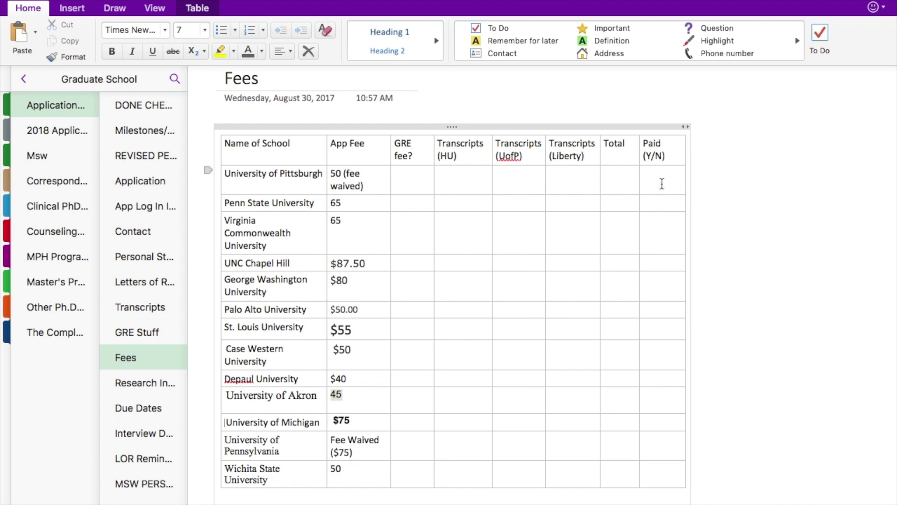
click(166, 383)
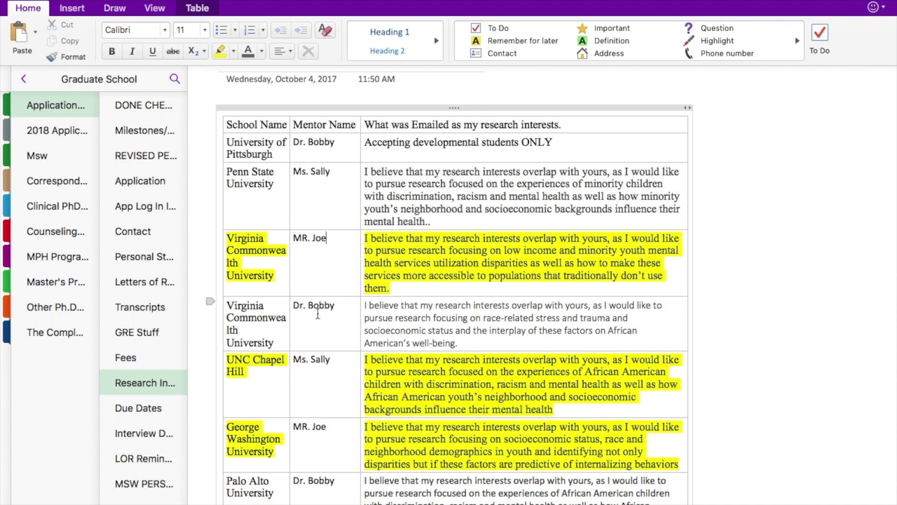
- Scroll through the table of schools, mentors and emailed research-interest statements and back up
scroll(318, 314, up, 2)
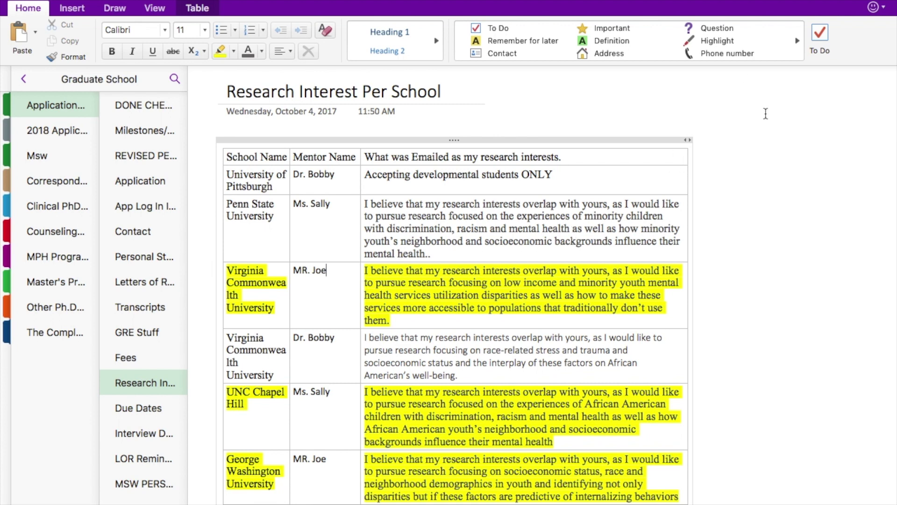
scroll(464, 258, down, 10)
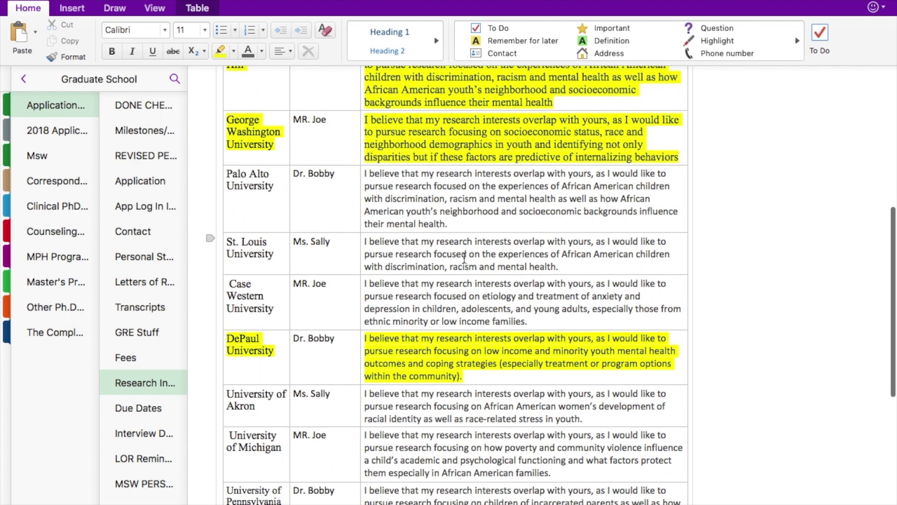
scroll(464, 258, down, 4)
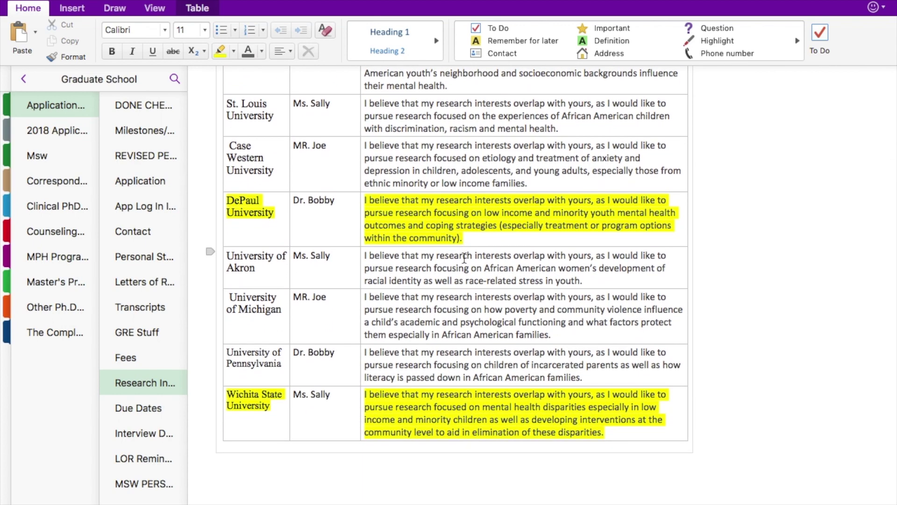
scroll(464, 257, up, 14)
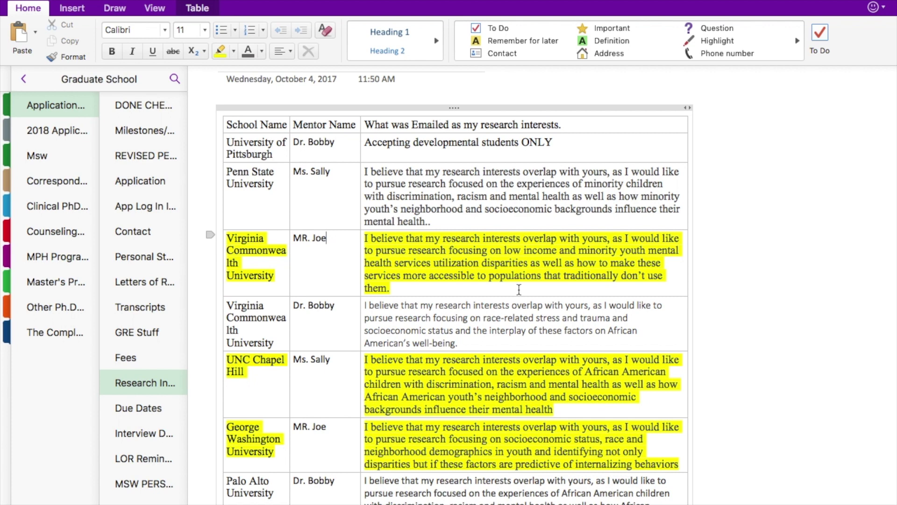
- View Due Dates, then open Interview Dates and select the February 9, 2018 cell
click(156, 408)
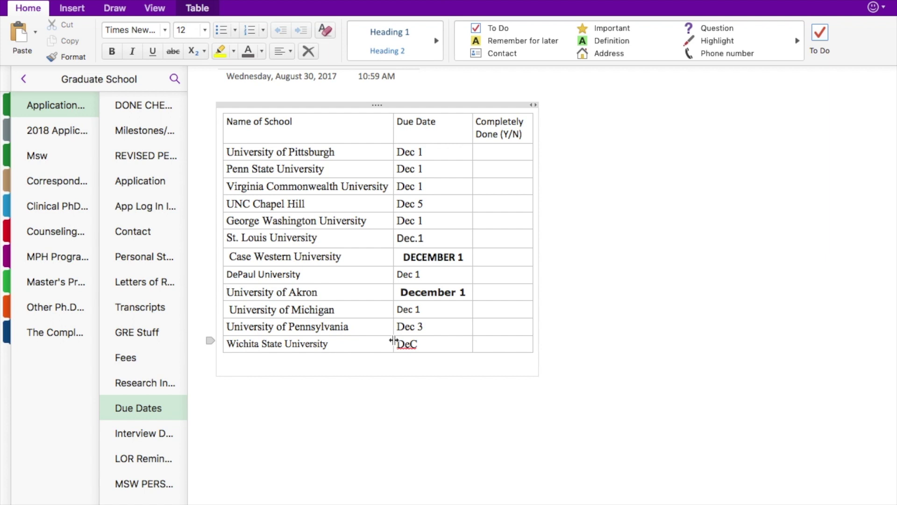
click(146, 432)
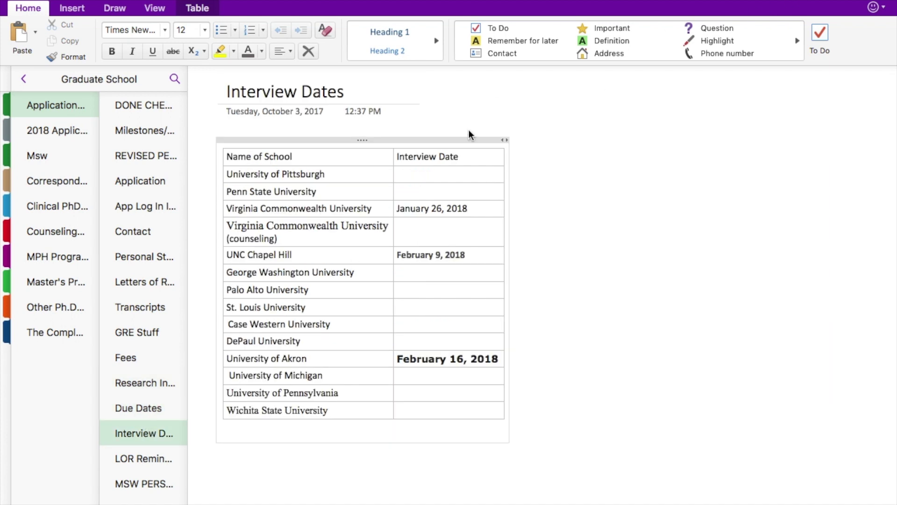
click(465, 256)
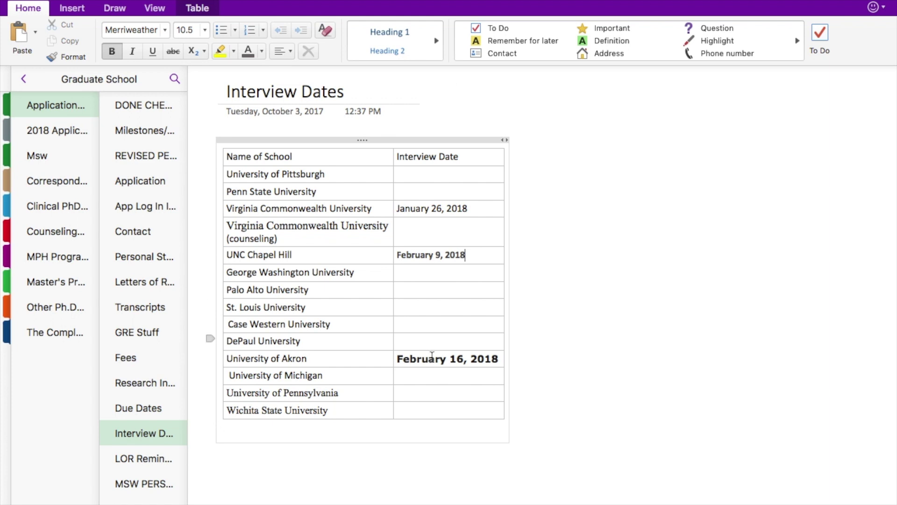
scroll(440, 441, down, 2)
scroll(440, 440, down, 2)
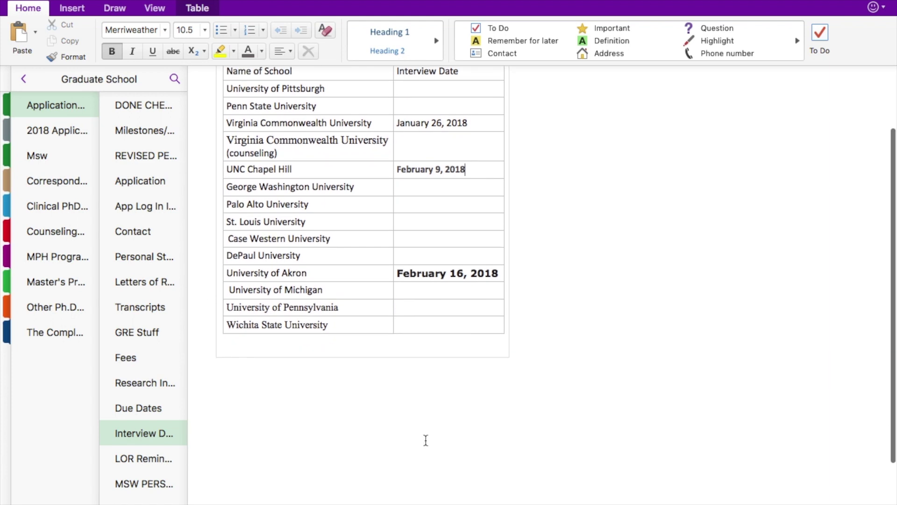
- Open the LOR Reminder email and place the cursor on the line above its sign-off
click(152, 460)
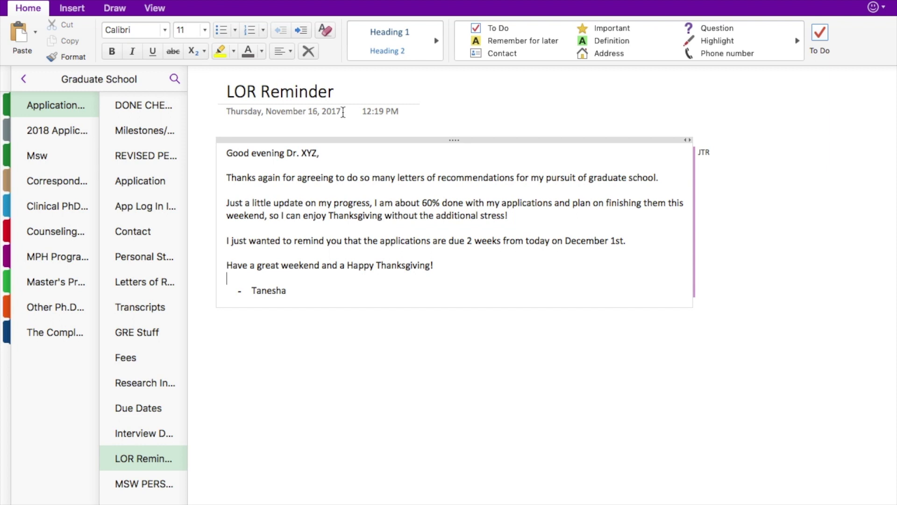
scroll(502, 234, down, 2)
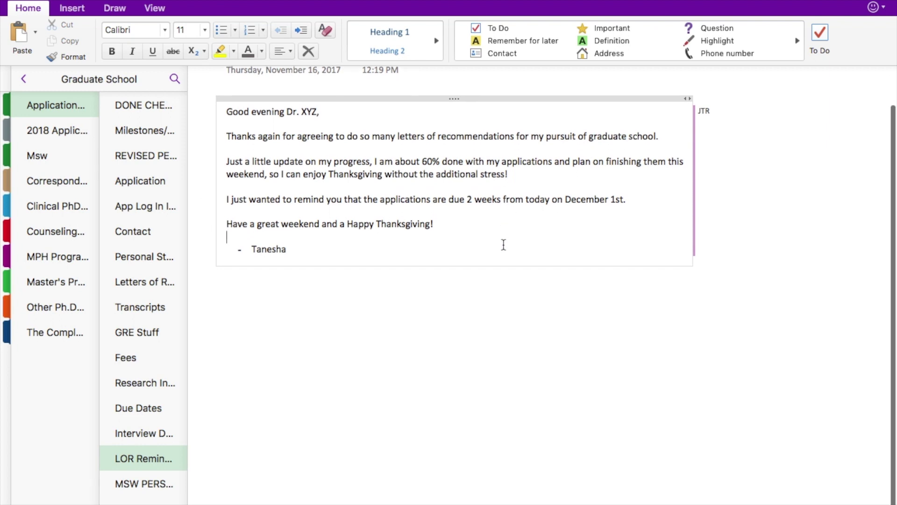
click(506, 237)
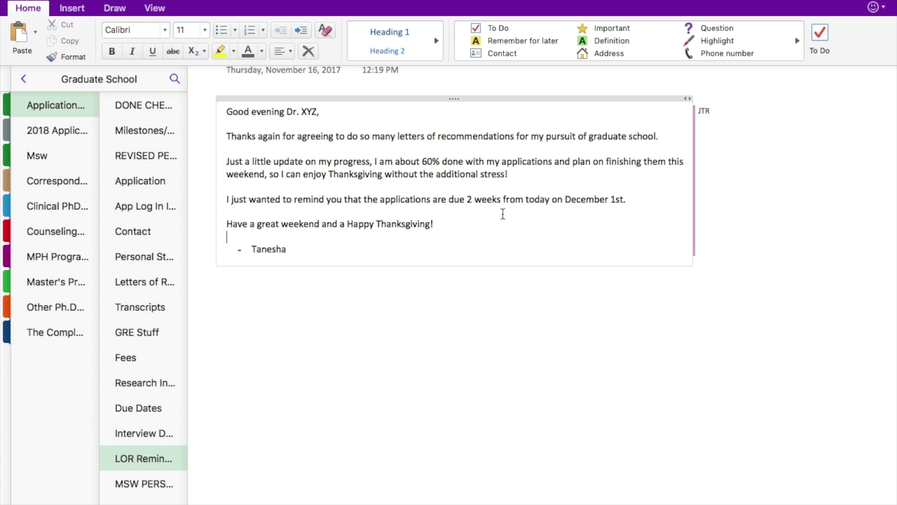
scroll(503, 213, down, 1)
scroll(163, 334, down, 3)
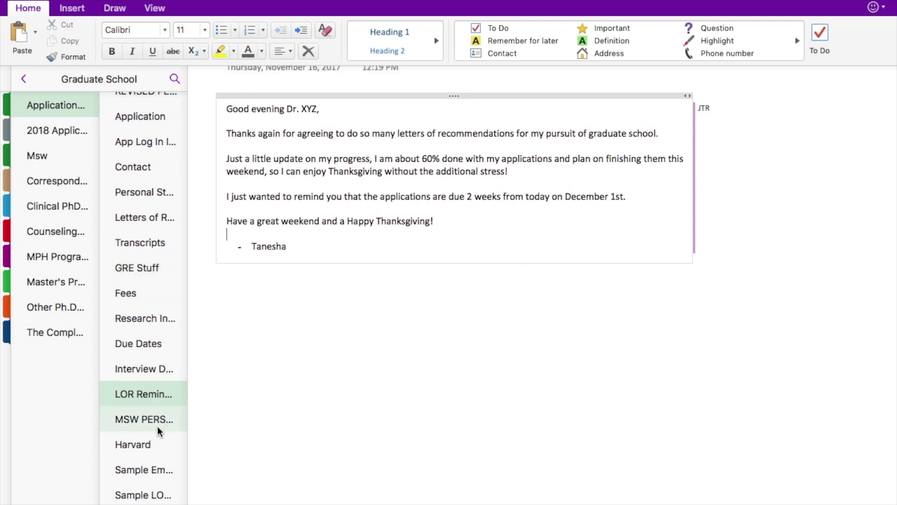
- Read through the MSW PERSONAL STATEMENT topics page from top to bottom
click(150, 422)
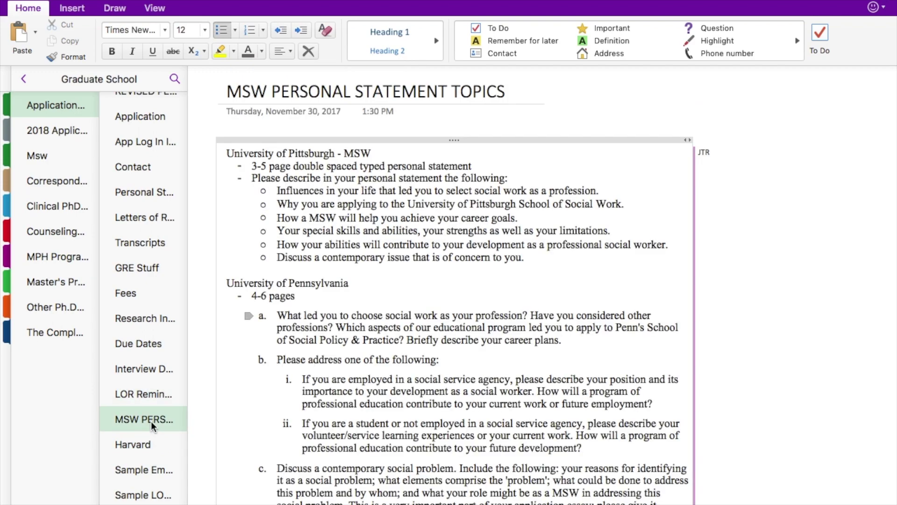
scroll(437, 322, down, 6)
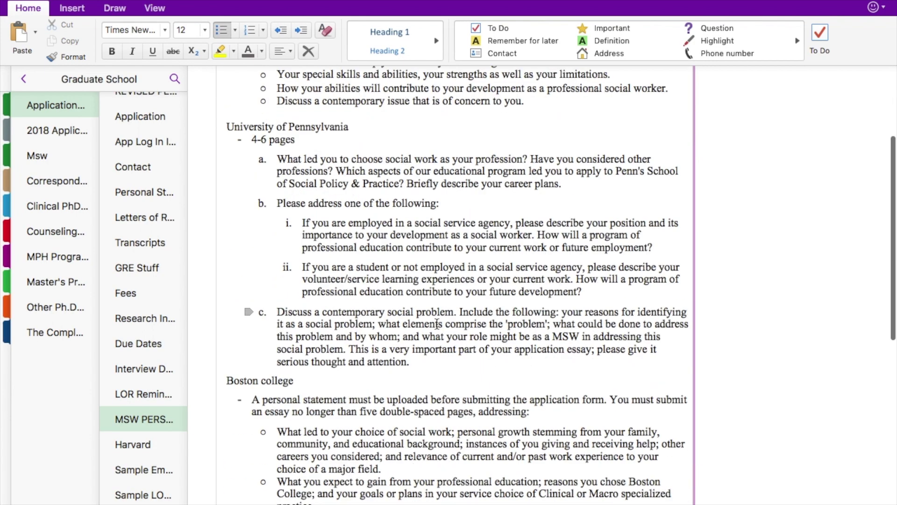
scroll(437, 322, up, 6)
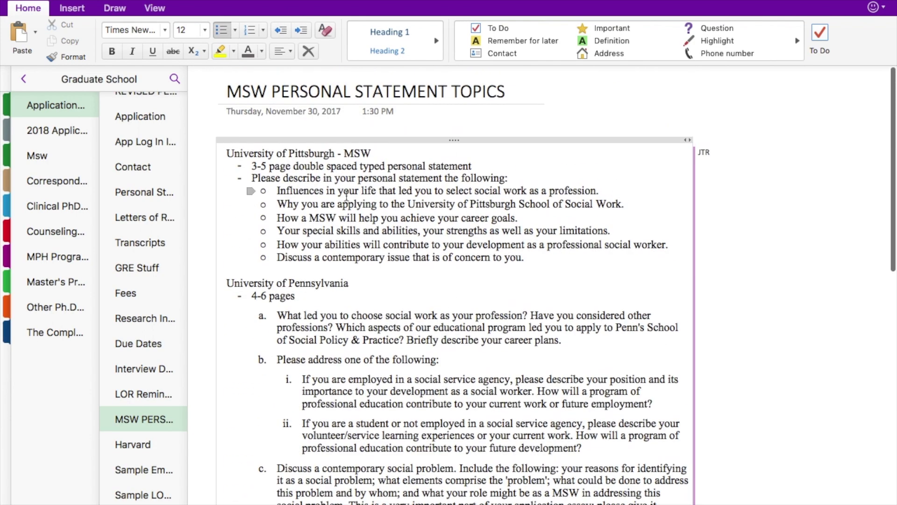
scroll(483, 400, down, 1)
scroll(484, 401, down, 4)
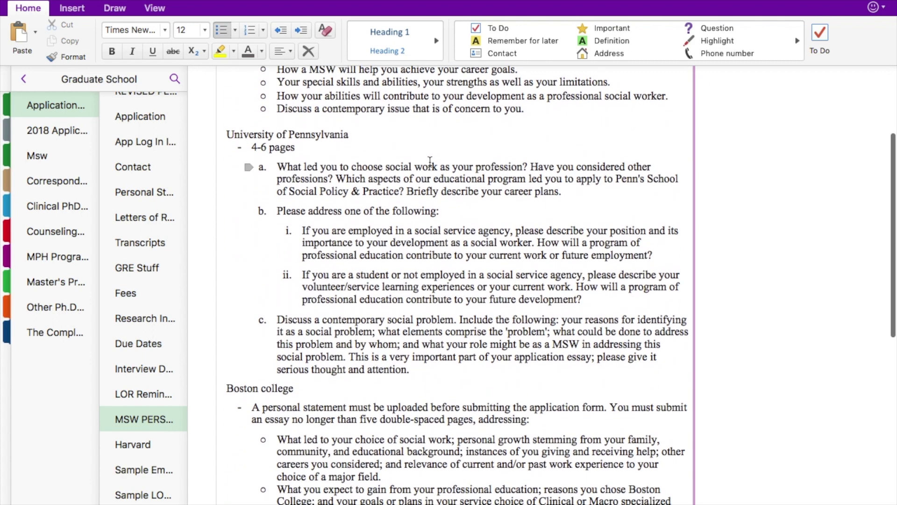
scroll(505, 306, down, 5)
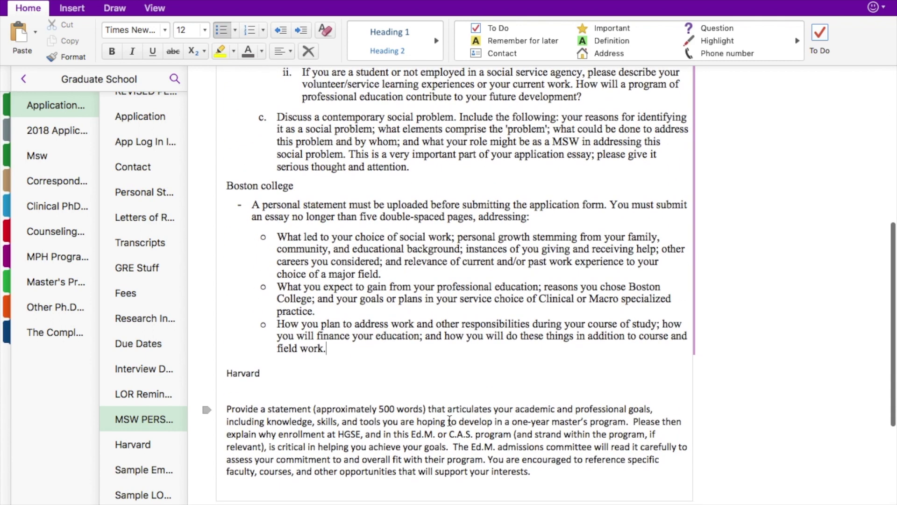
scroll(448, 418, down, 1)
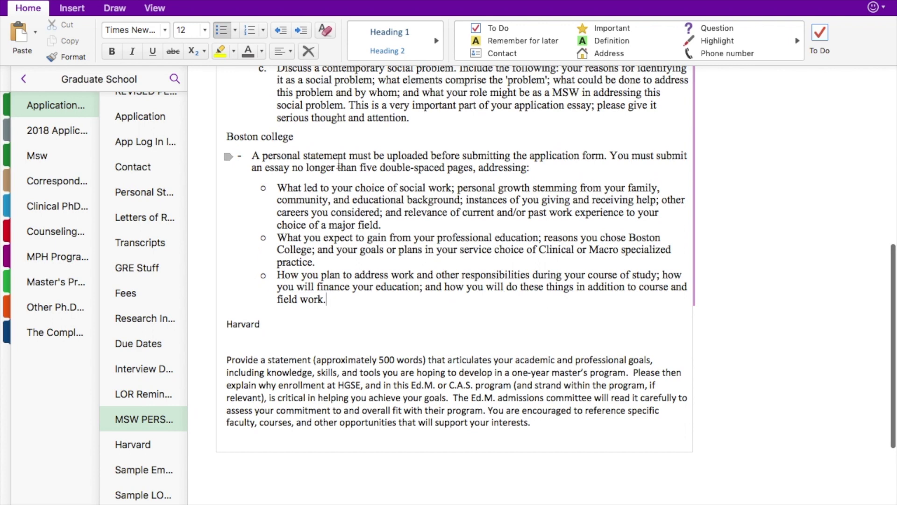
scroll(207, 360, up, 1)
- View the Harvard page and the Sample Email to Future Professors, ending on Sample LOR Email
click(125, 448)
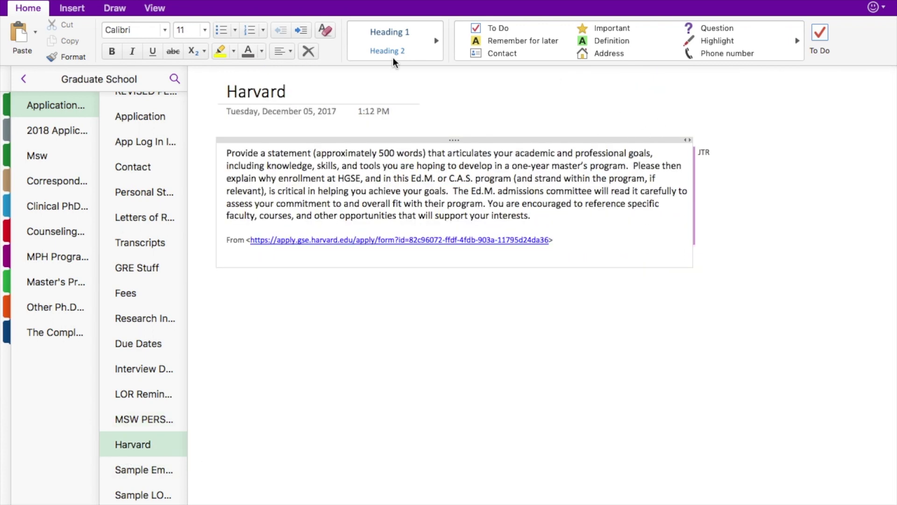
click(133, 470)
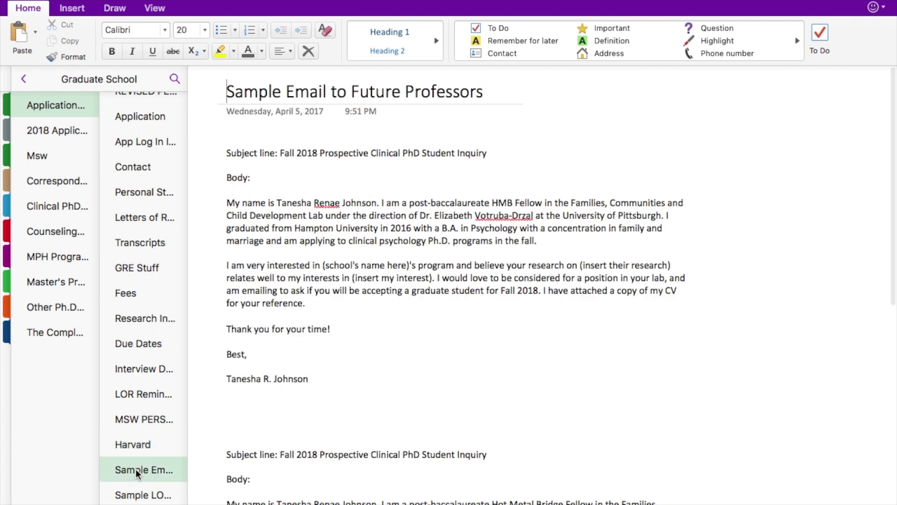
scroll(415, 222, down, 2)
scroll(415, 222, down, 4)
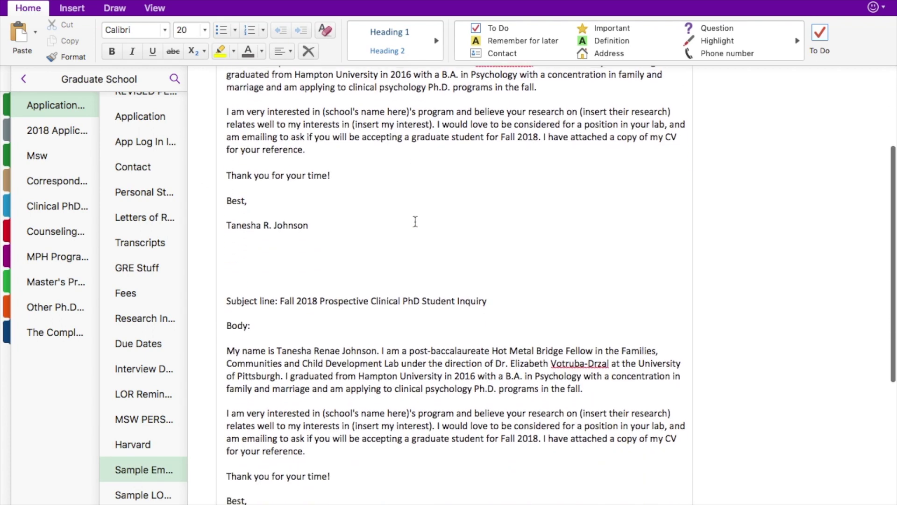
scroll(415, 221, up, 6)
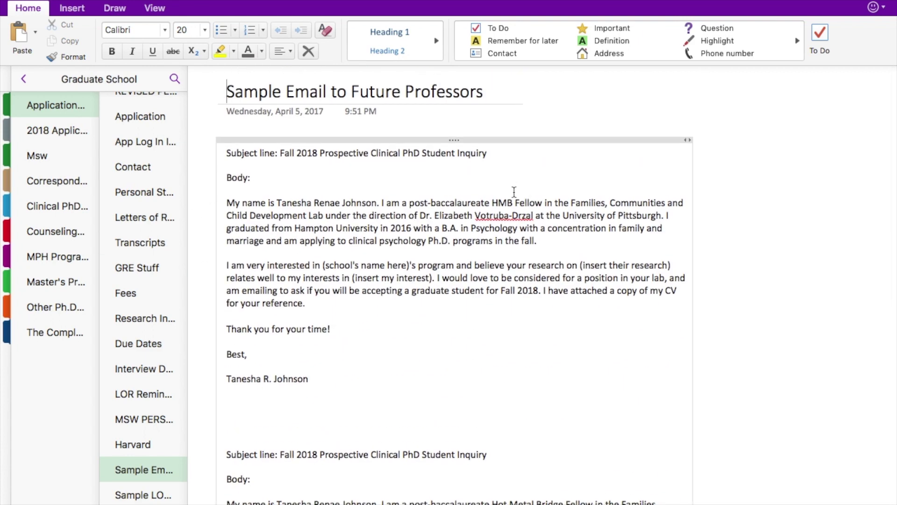
scroll(198, 332, down, 2)
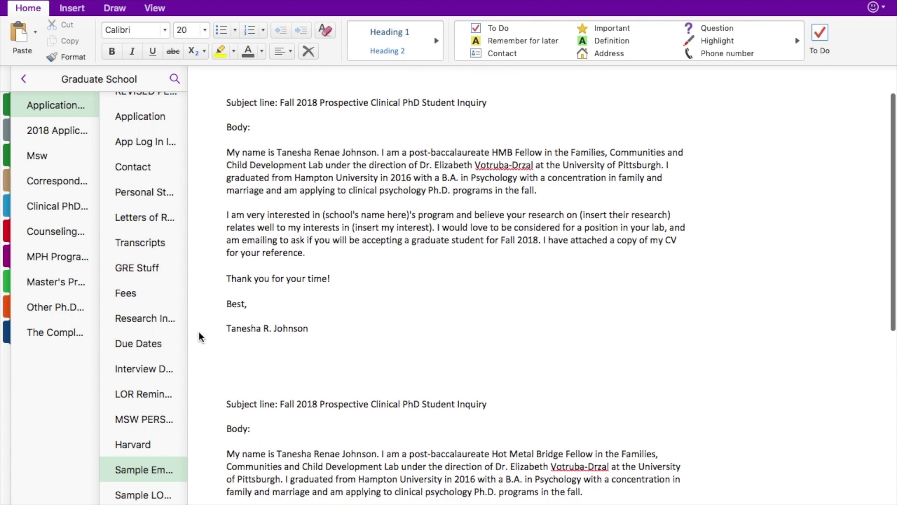
click(137, 494)
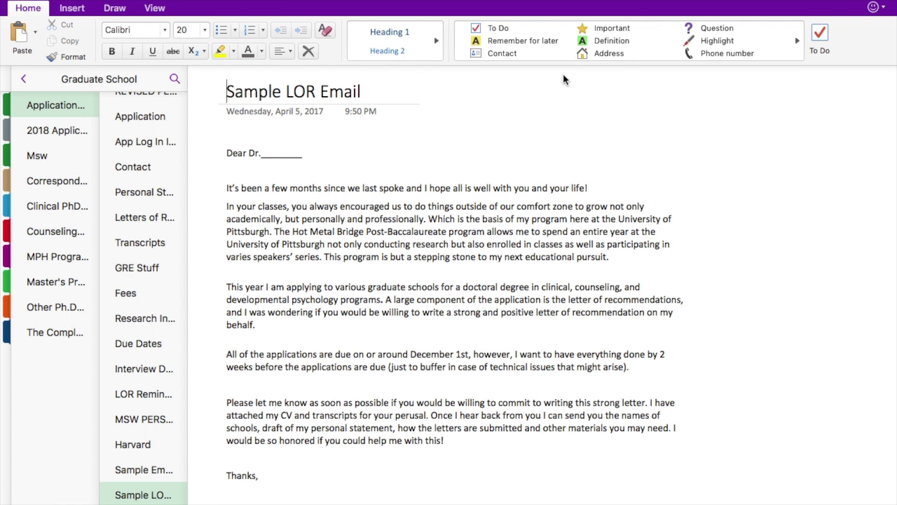
- Scroll back up to the top of the Sample LOR Email recommendation template
scroll(147, 102, up, 3)
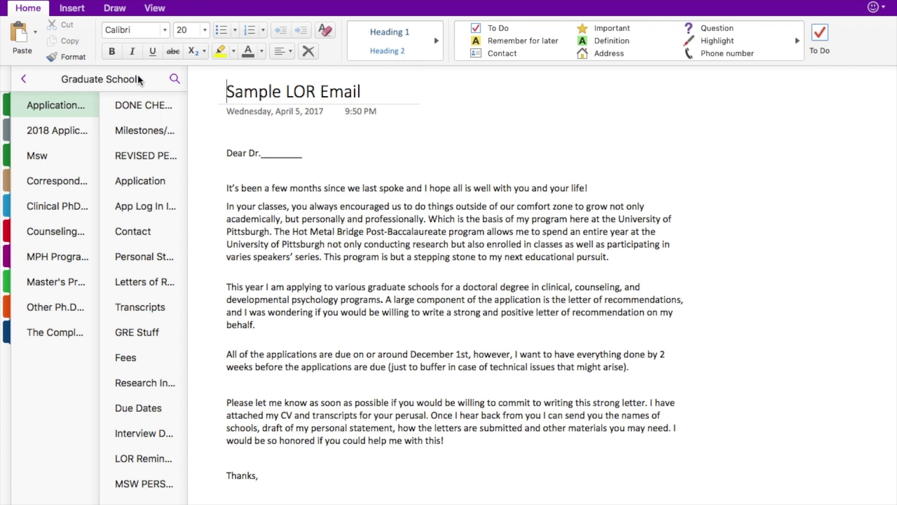
- Glance at the DONE CHECK LIST, then return to the Milestones/Timeline of Application Season page
click(147, 111)
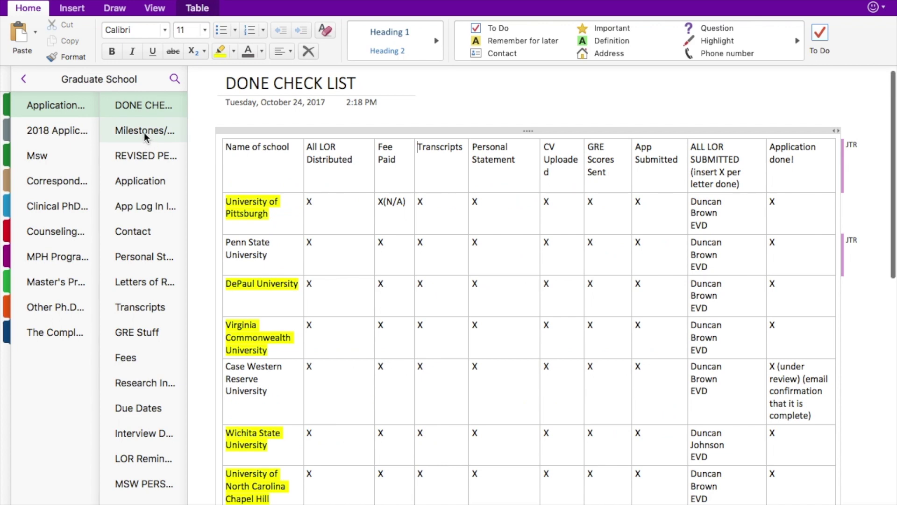
click(146, 133)
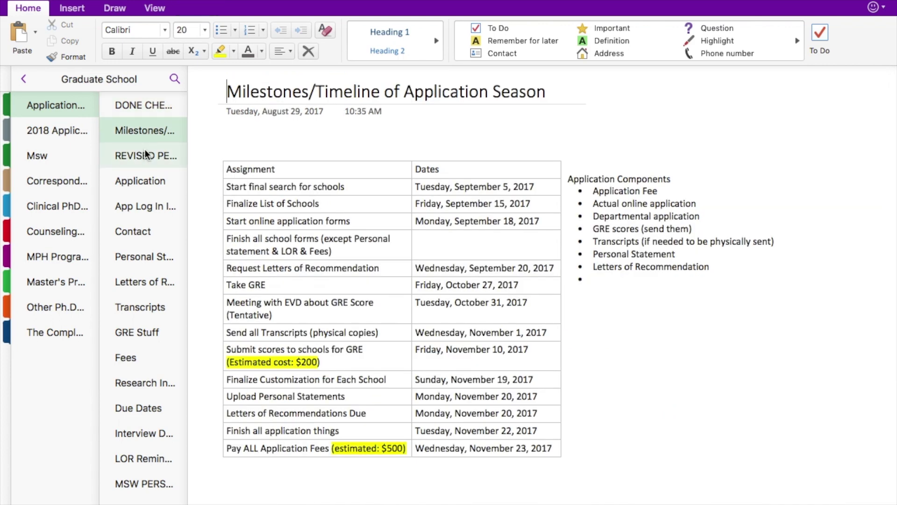